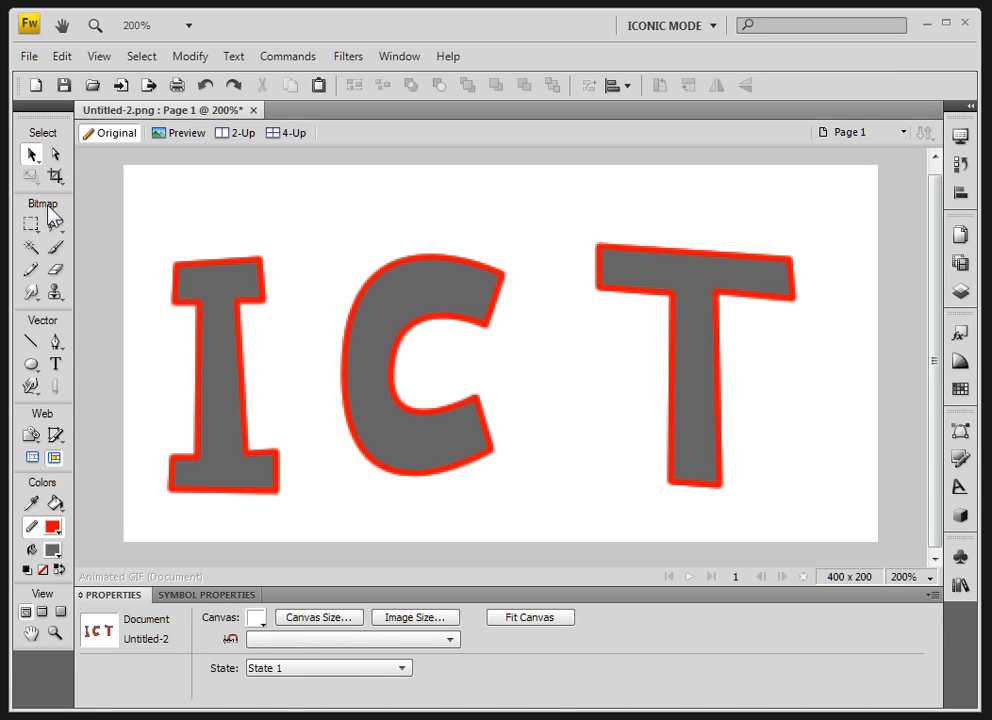
# - Move the three letters closer together, placing the I at X 62, Y 47, the C at X 137, Y 50, and the T at X 234, Y 47
pyautogui.click(212, 315)
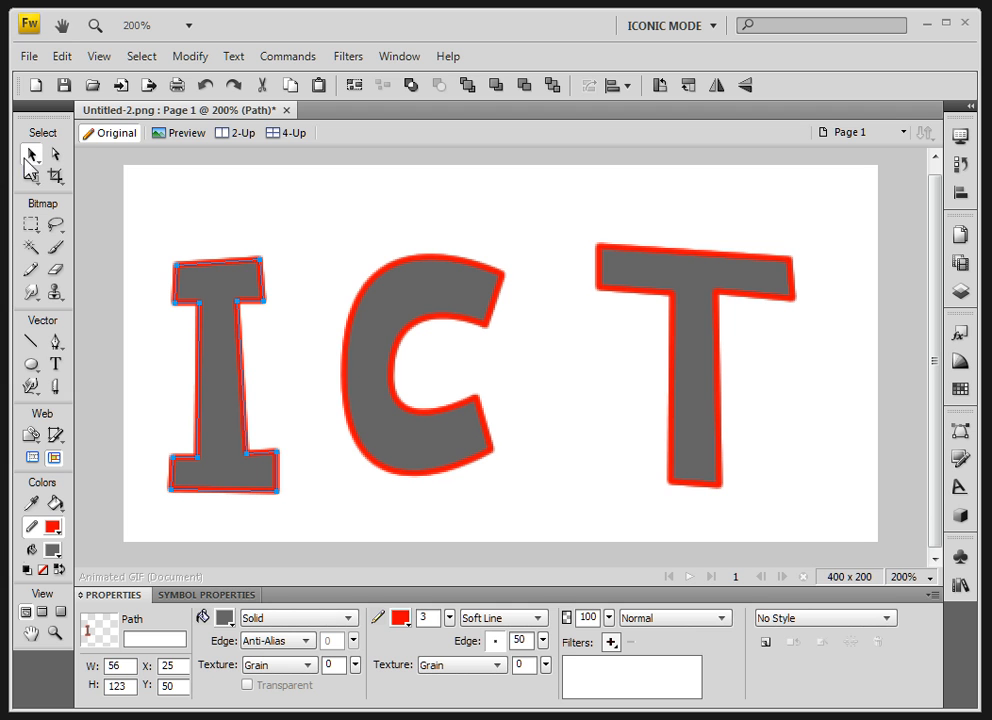
pyautogui.moveTo(220, 361); pyautogui.dragTo(250, 354)
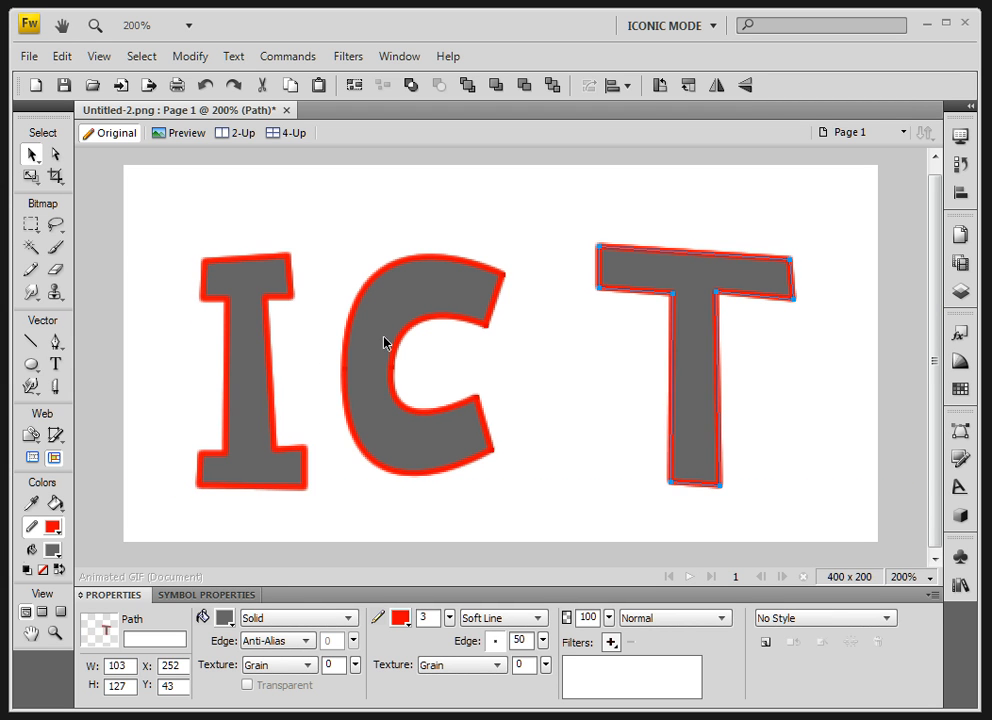
pyautogui.moveTo(379, 345); pyautogui.dragTo(414, 346)
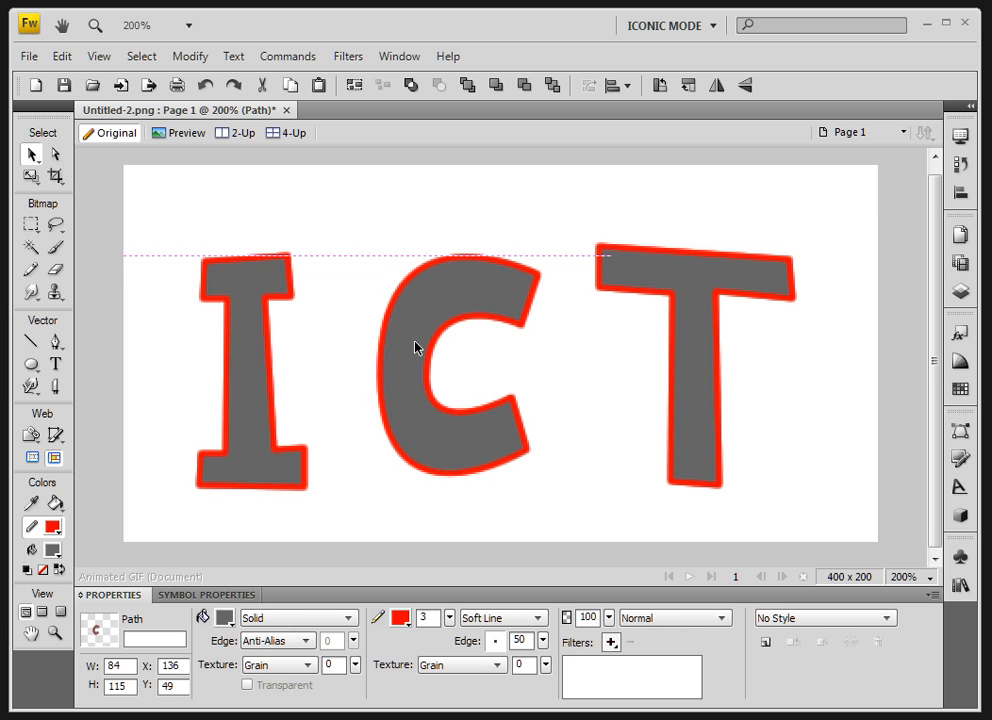
pyautogui.moveTo(250, 368); pyautogui.dragTo(294, 368)
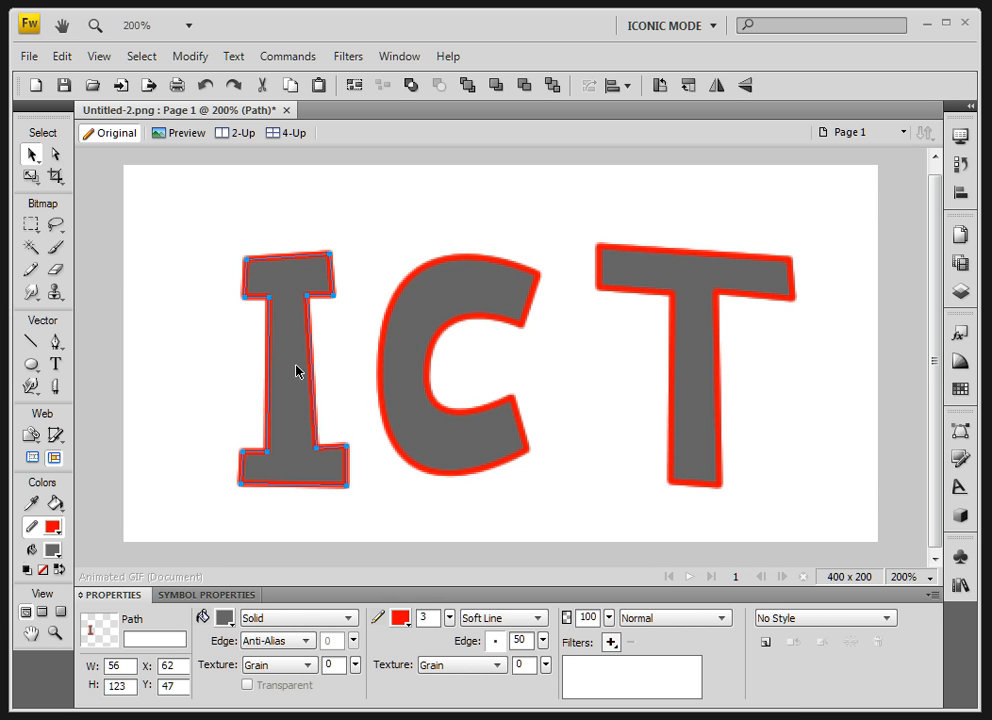
pyautogui.click(419, 390)
pyautogui.moveTo(697, 383); pyautogui.dragTo(664, 390)
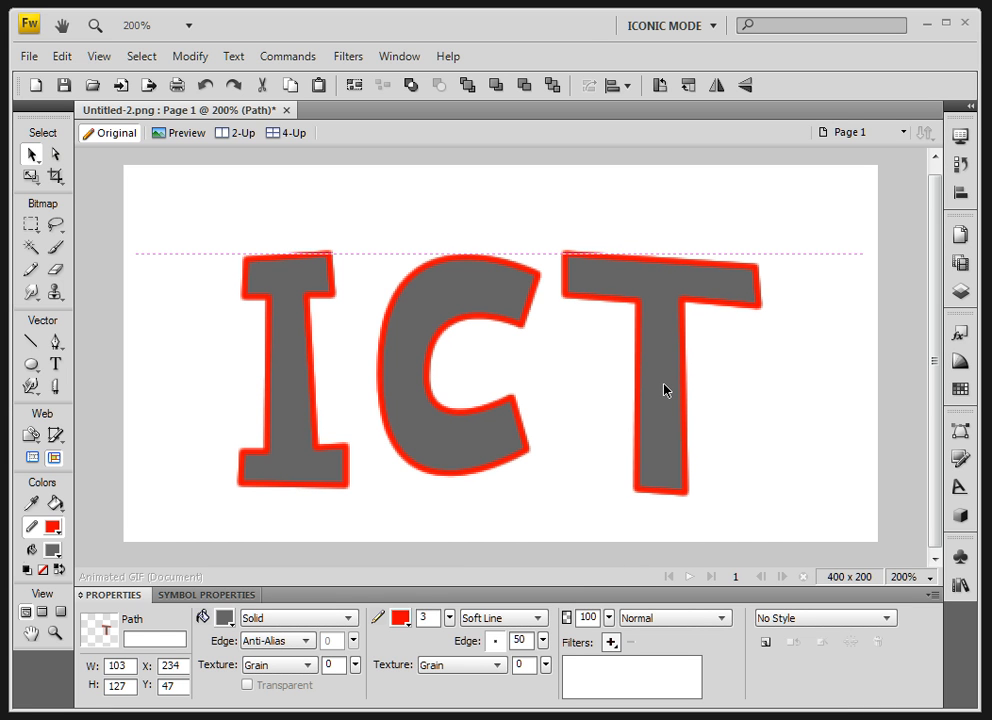
pyautogui.moveTo(664, 390); pyautogui.dragTo(664, 388)
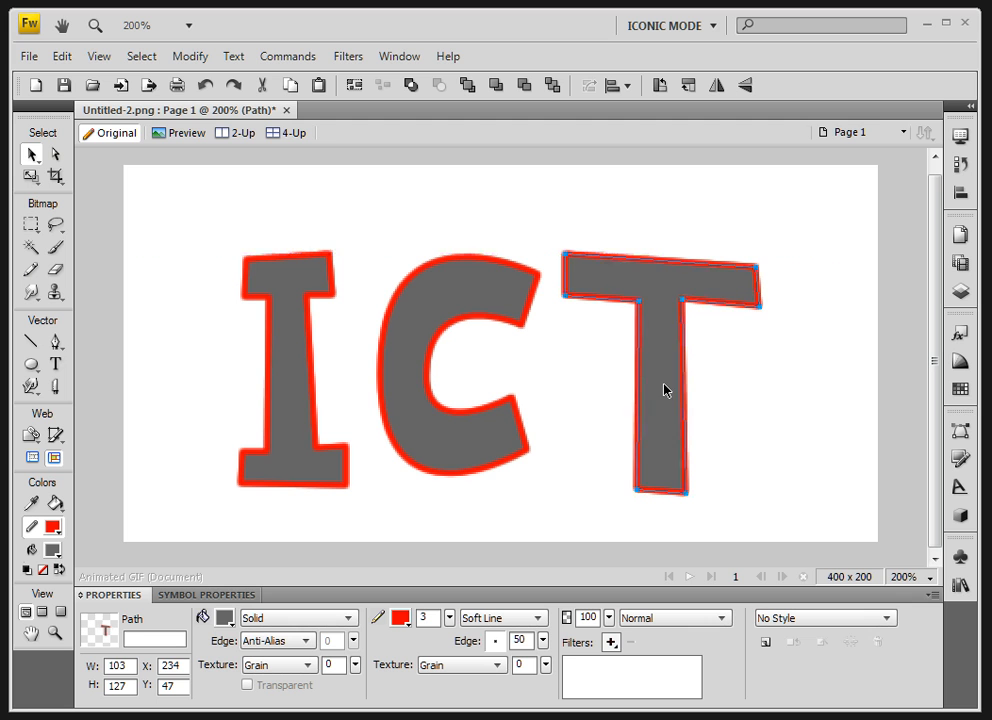
pyautogui.click(407, 385)
pyautogui.moveTo(407, 385); pyautogui.dragTo(408, 385)
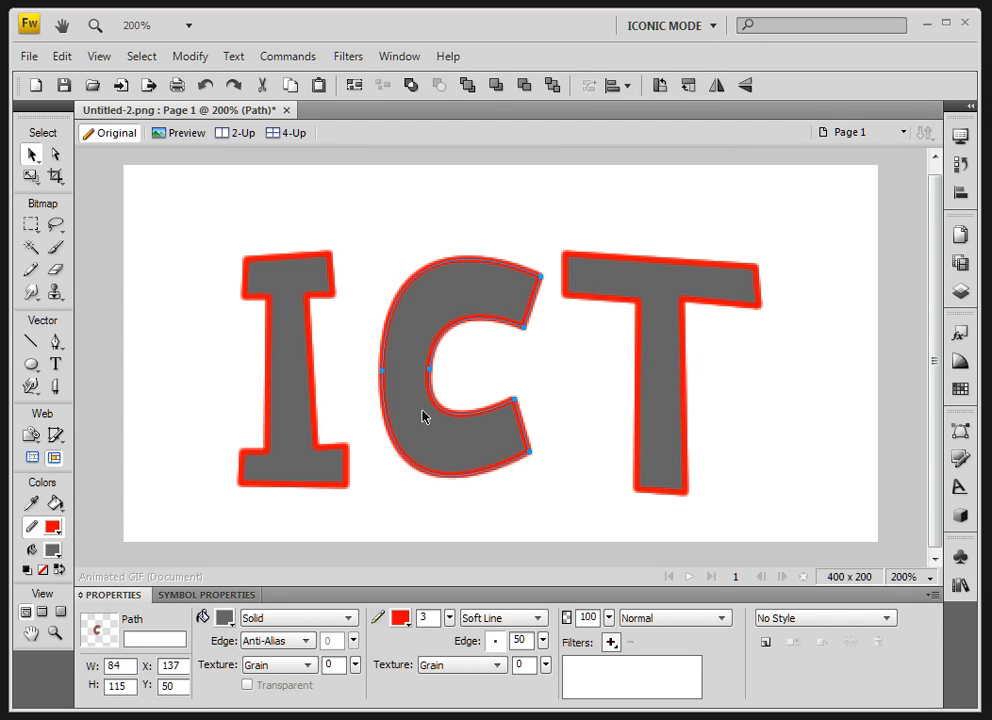
# - With the Subselection tool, raise both bottom corner points of the T's stem to shorten the letter to 118 px high
pyautogui.click(57, 156)
pyautogui.click(664, 461)
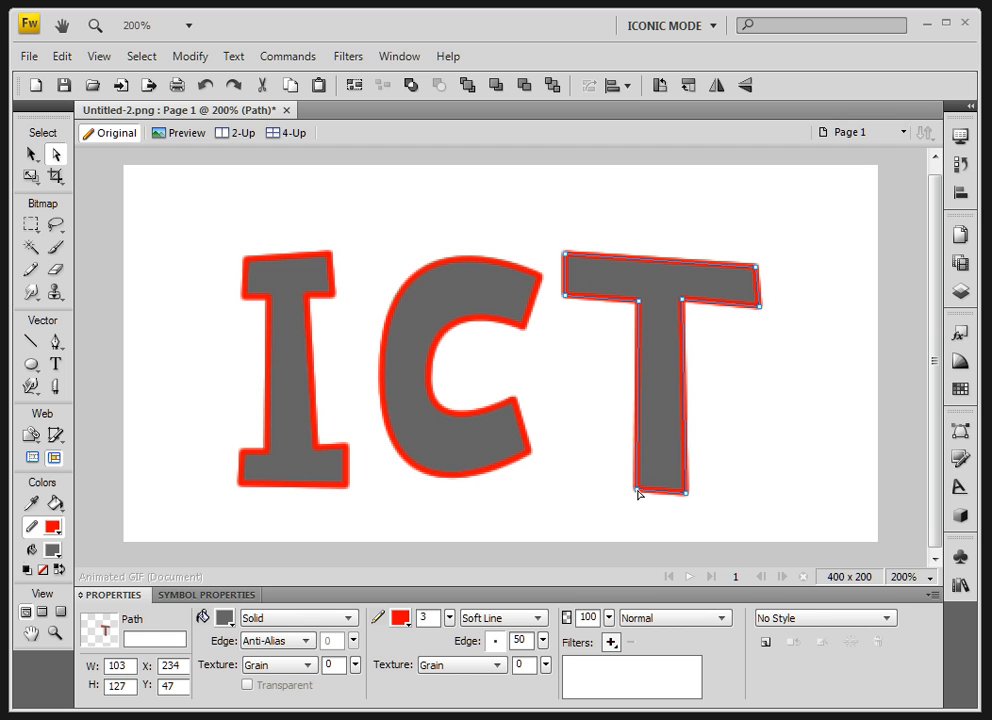
pyautogui.moveTo(638, 492); pyautogui.dragTo(689, 472)
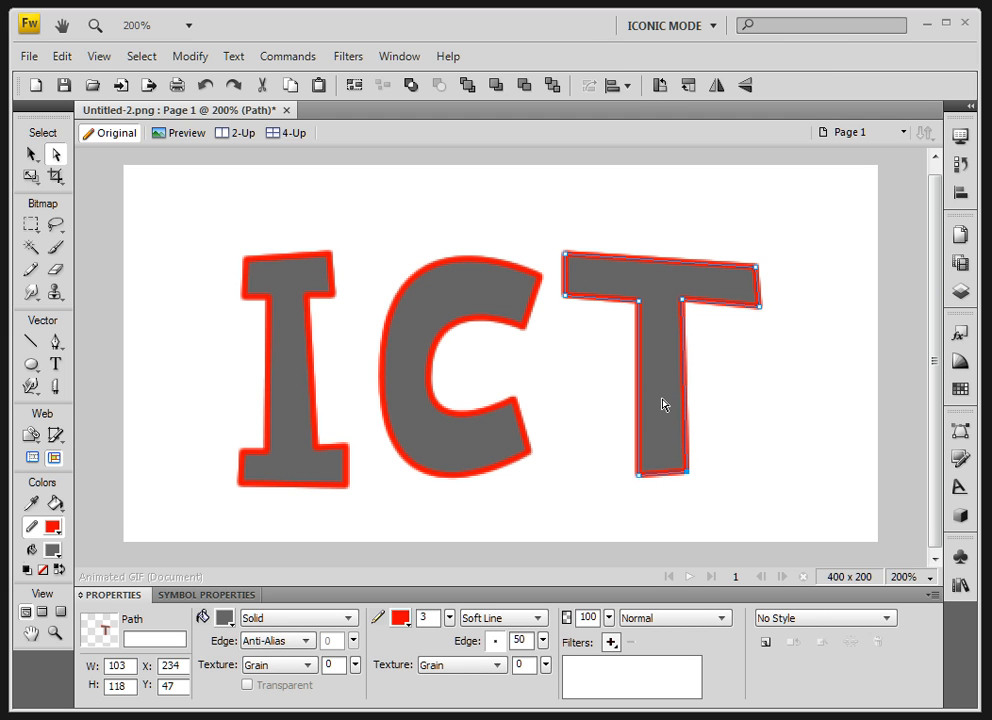
# - Reshape the C's inner curve by adjusting both direction handles of its inner curve point
pyautogui.click(432, 379)
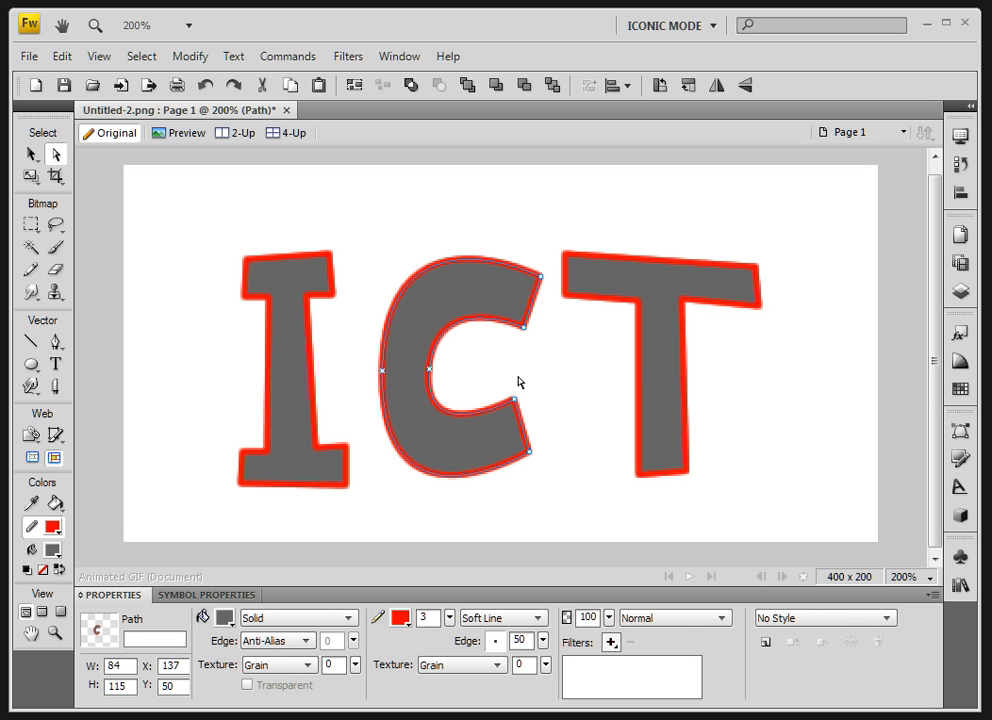
pyautogui.click(430, 370)
pyautogui.moveTo(437, 291)
pyautogui.mouseDown()
pyautogui.moveTo(440, 304)
pyautogui.moveTo(446, 284)
pyautogui.mouseUp()
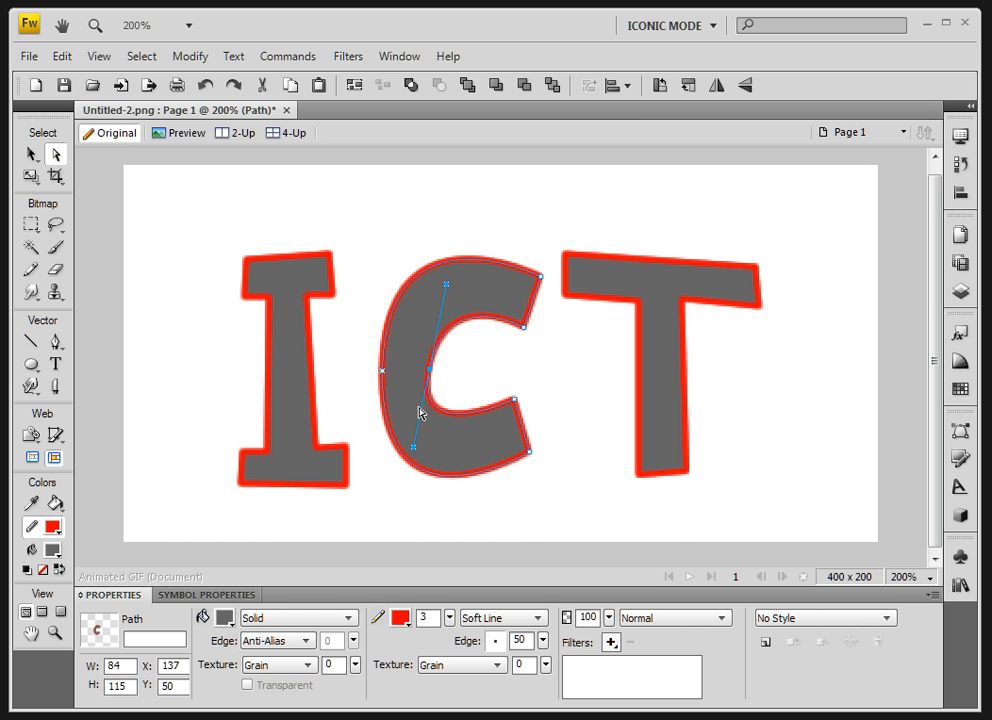
pyautogui.moveTo(415, 453); pyautogui.dragTo(422, 443)
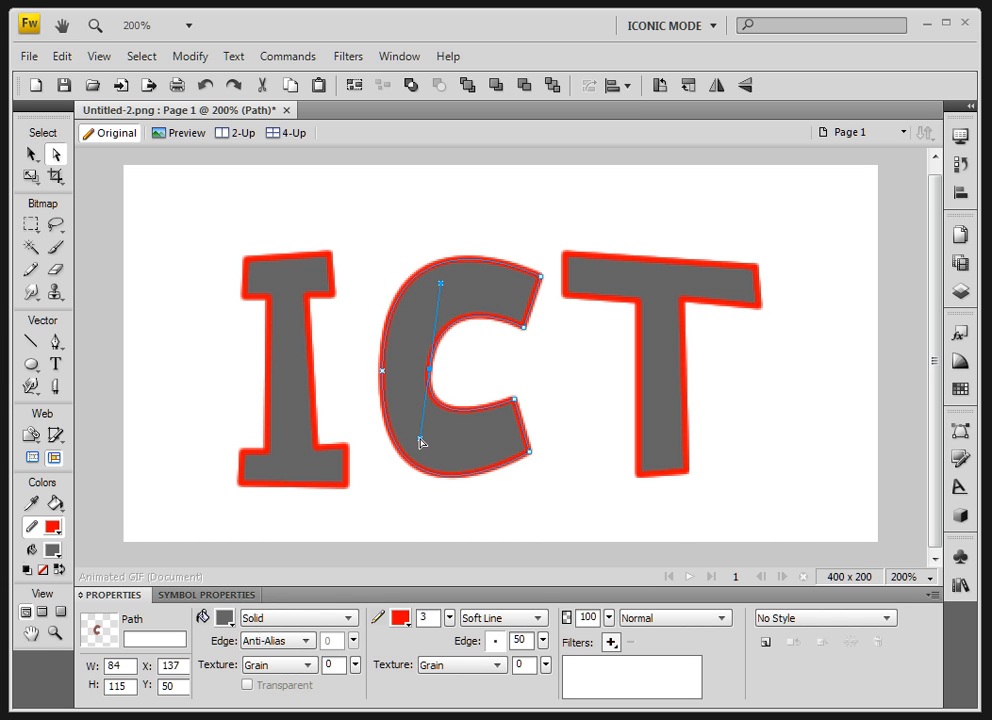
# - Tilt the handles of the C's outer curve point, then shift that point slightly outward and the inner one slightly toward the opening
pyautogui.click(382, 371)
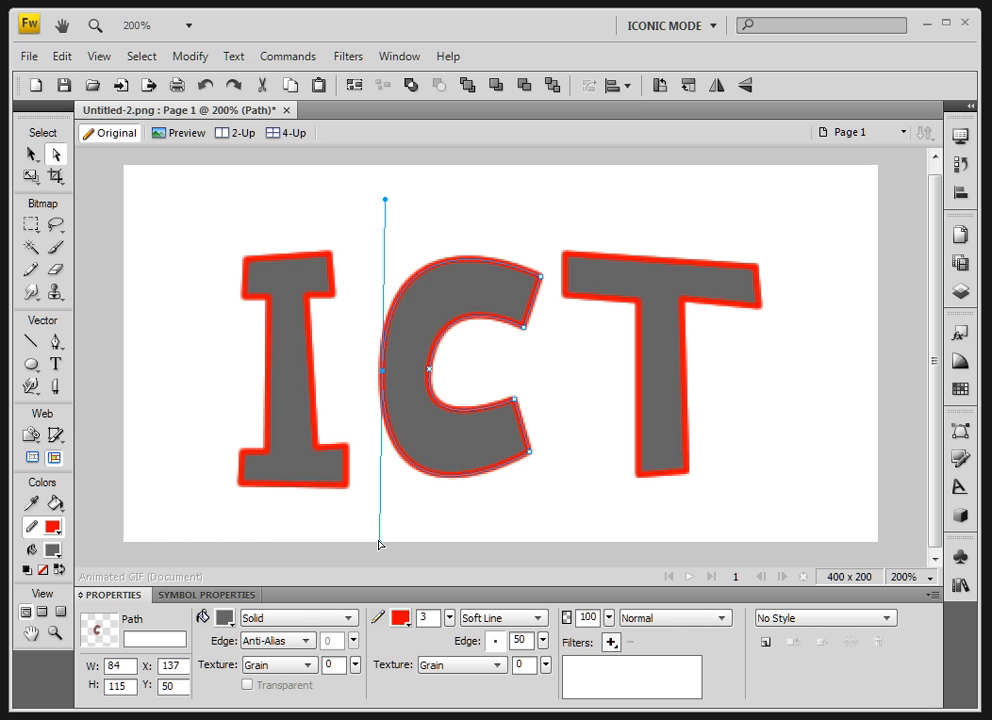
pyautogui.moveTo(380, 544); pyautogui.dragTo(371, 529)
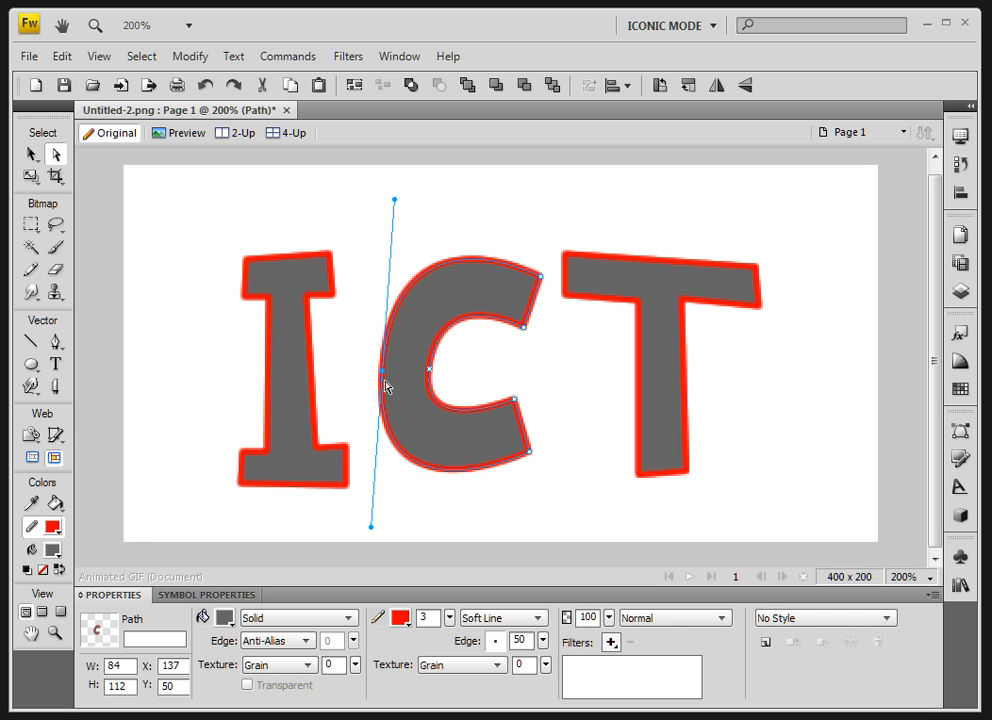
pyautogui.moveTo(387, 376); pyautogui.dragTo(383, 378)
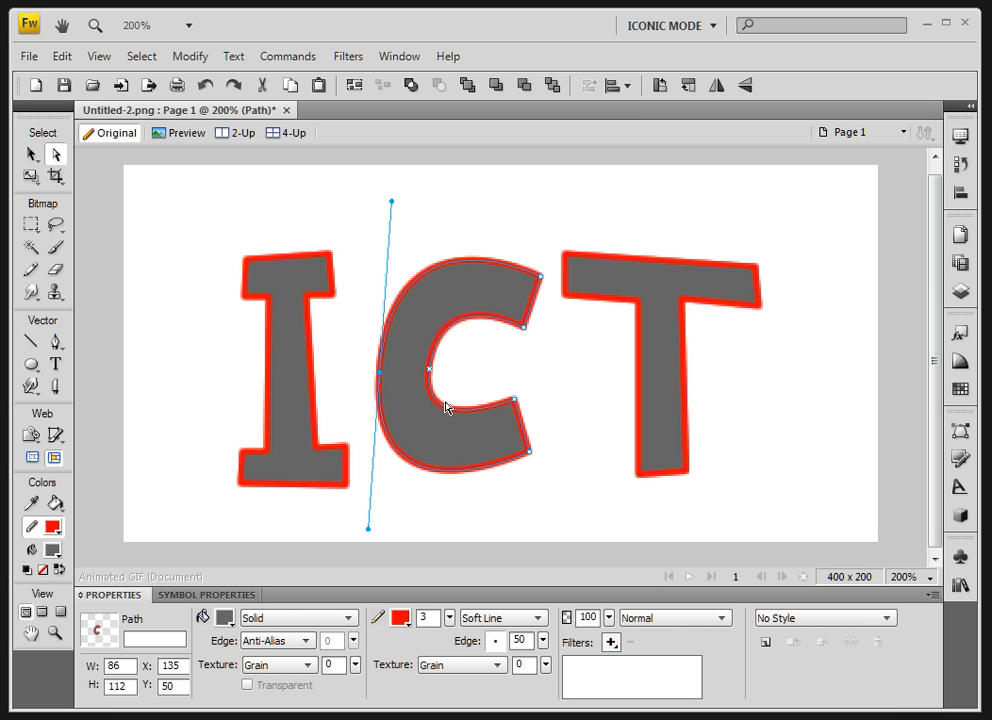
pyautogui.click(430, 373)
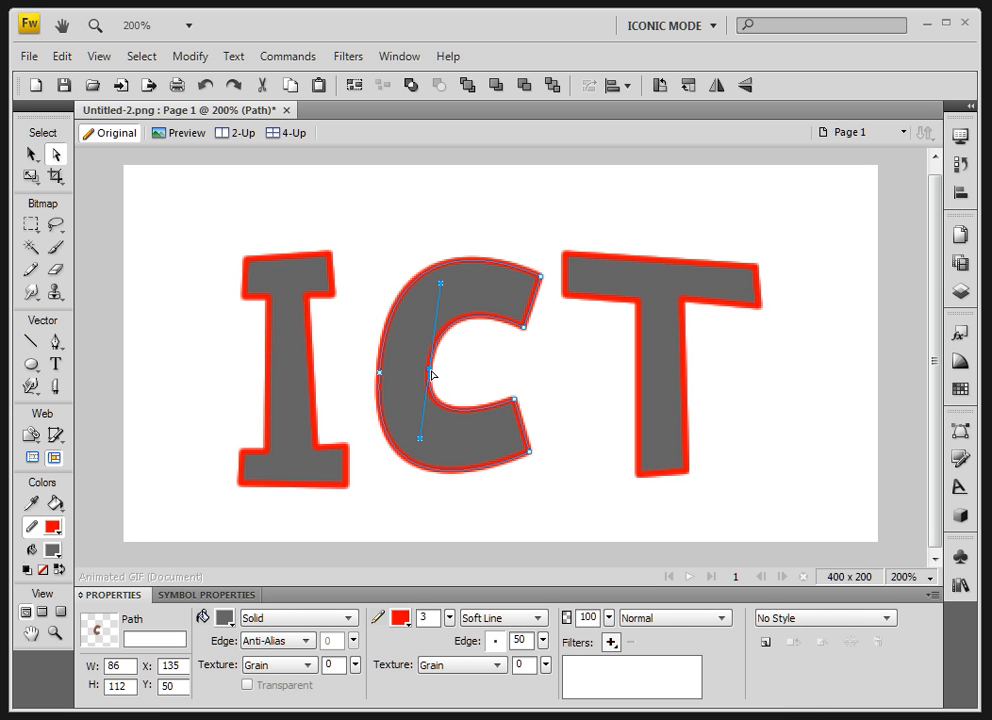
pyautogui.moveTo(433, 375); pyautogui.dragTo(434, 375)
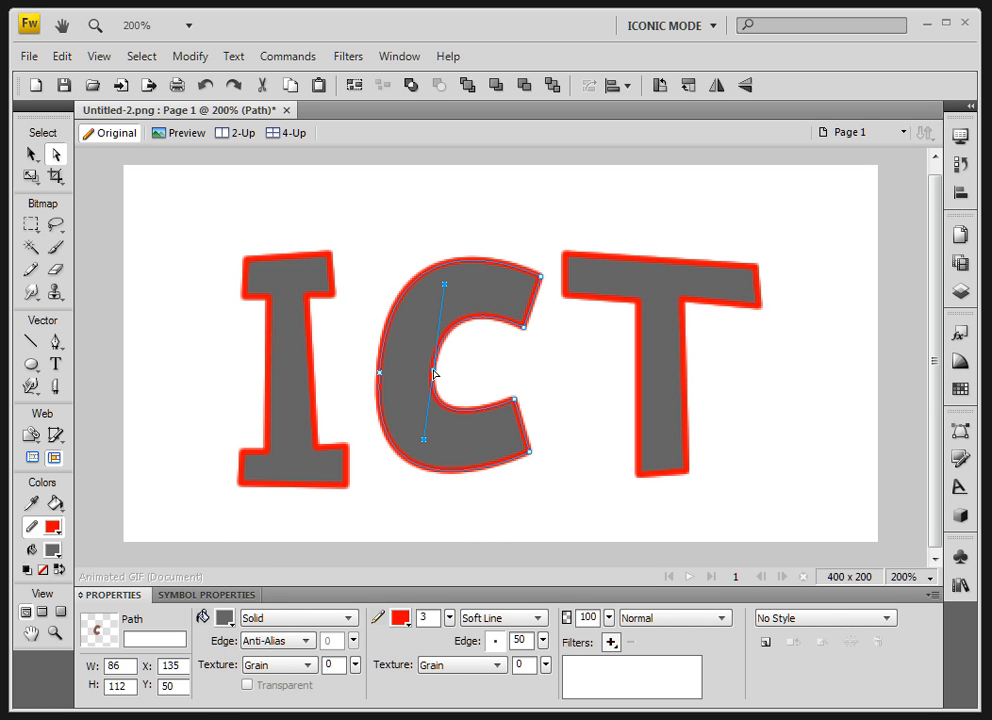
# - Extend direction handles from the T's corner points to curve the crossbar's top edge, right underside and right end
pyautogui.press('super')
pyautogui.press('super')
pyautogui.click(652, 295)
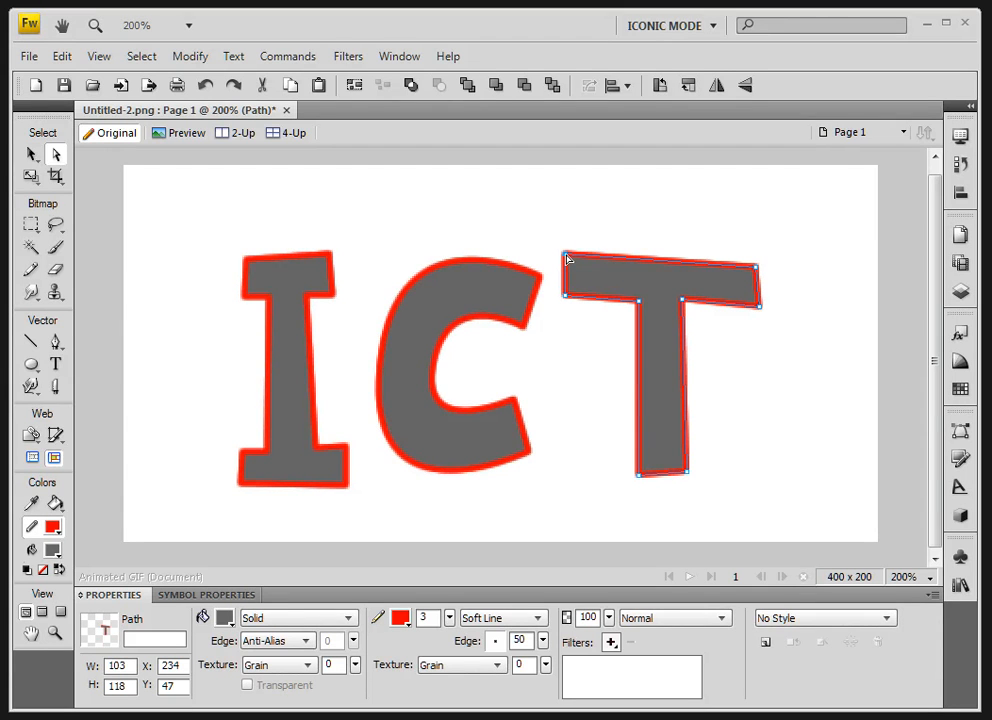
pyautogui.moveTo(567, 259); pyautogui.dragTo(649, 270)
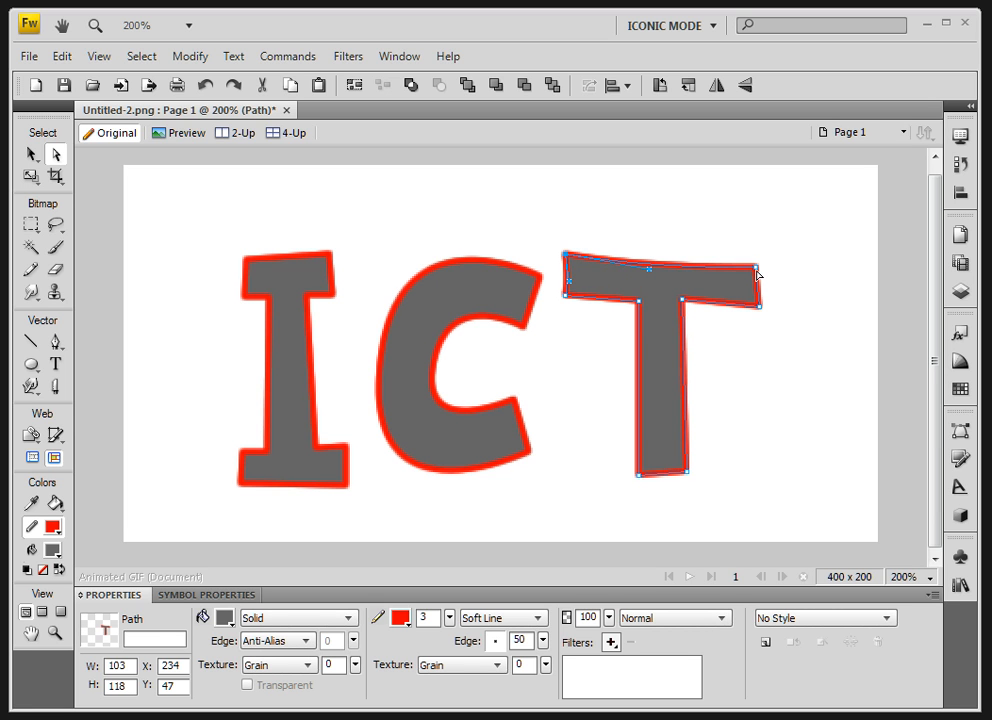
pyautogui.moveTo(757, 271); pyautogui.dragTo(687, 316)
pyautogui.click(684, 332)
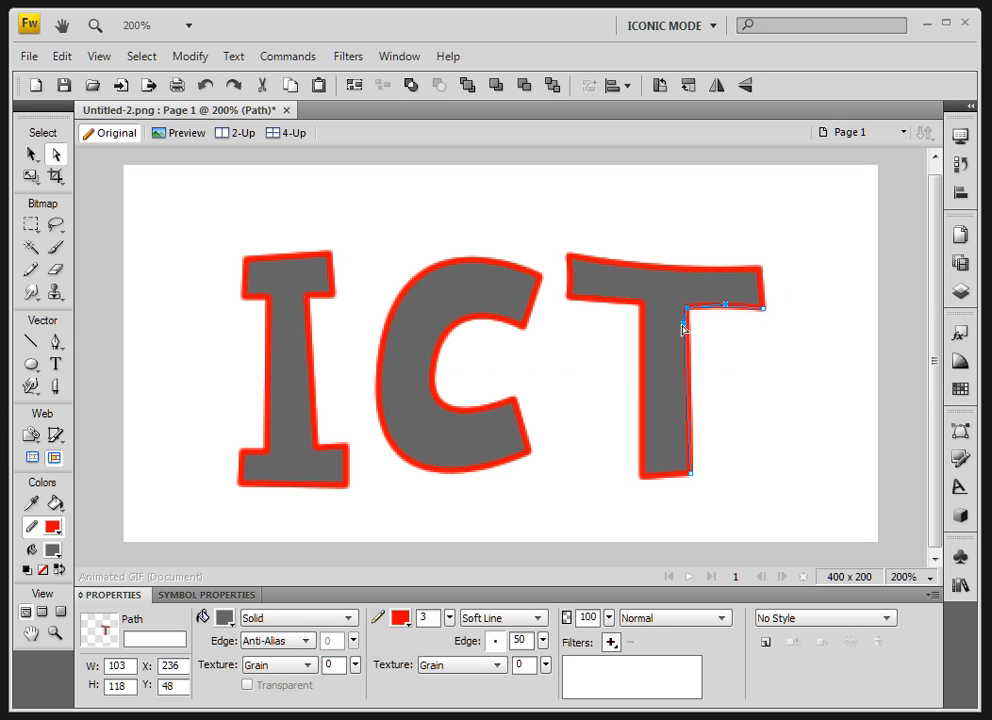
pyautogui.moveTo(683, 345); pyautogui.dragTo(683, 344)
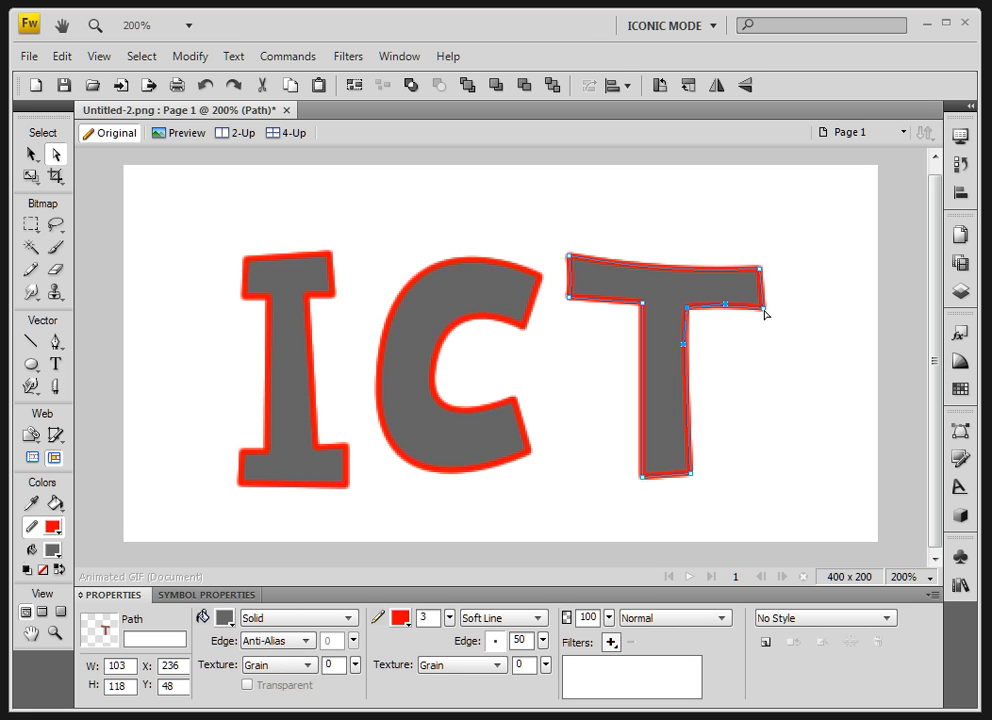
pyautogui.click(763, 310)
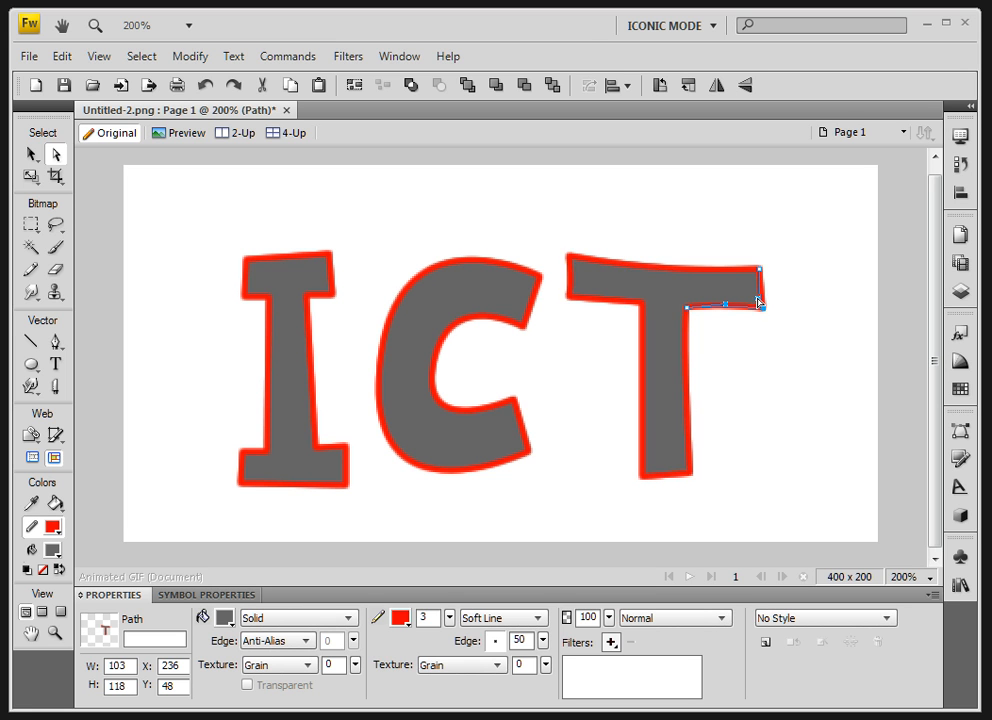
pyautogui.click(756, 288)
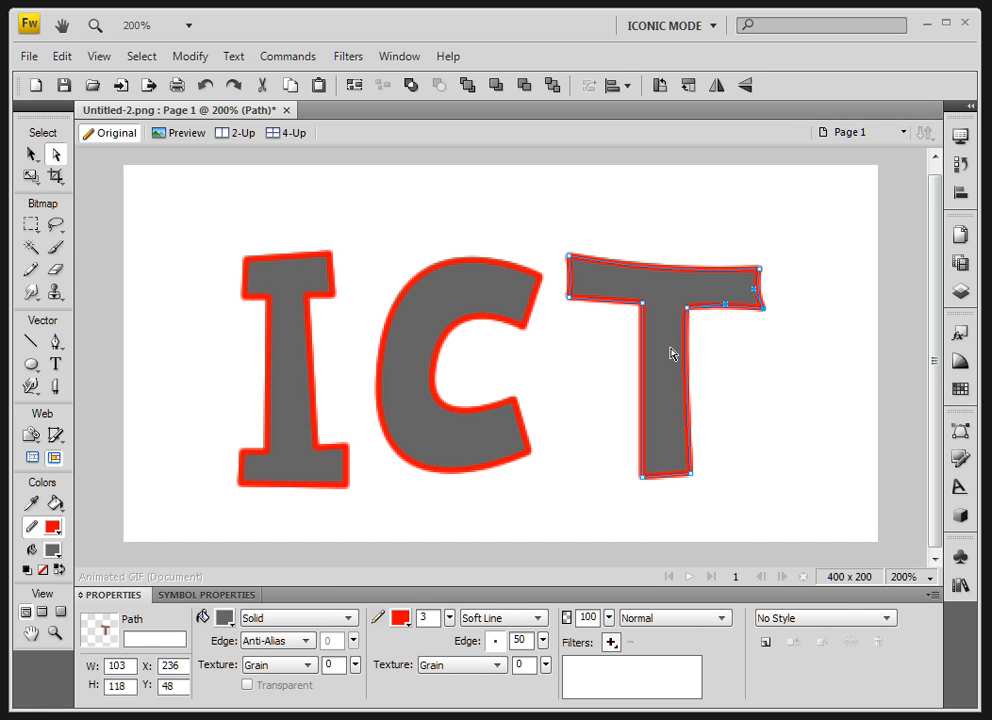
# - Extend direction handles from the two bottom corners of the T's stem to curve its sides and bottom edge
pyautogui.click(689, 468)
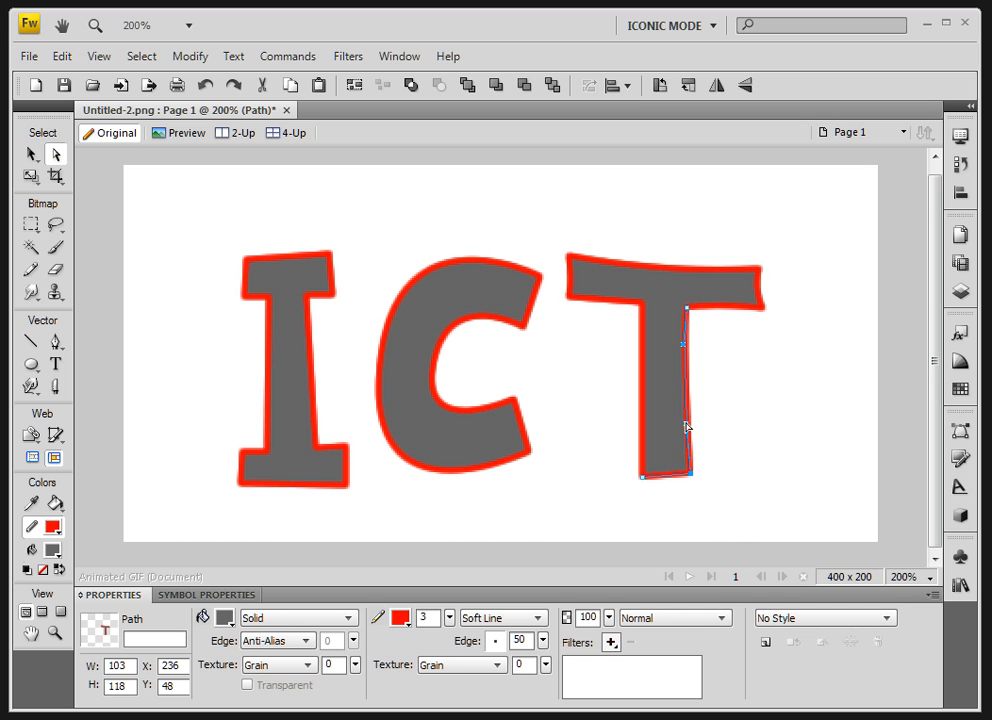
pyautogui.click(686, 427)
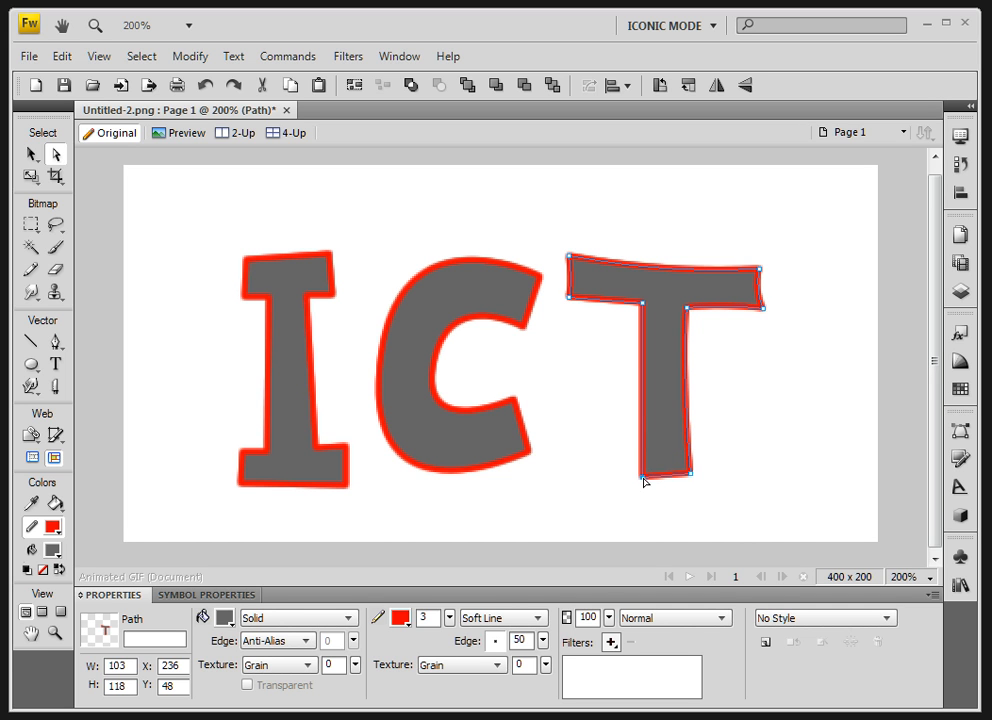
pyautogui.moveTo(643, 478)
pyautogui.mouseDown()
pyautogui.moveTo(652, 457)
pyautogui.moveTo(655, 470)
pyautogui.mouseUp()
pyautogui.click(643, 474)
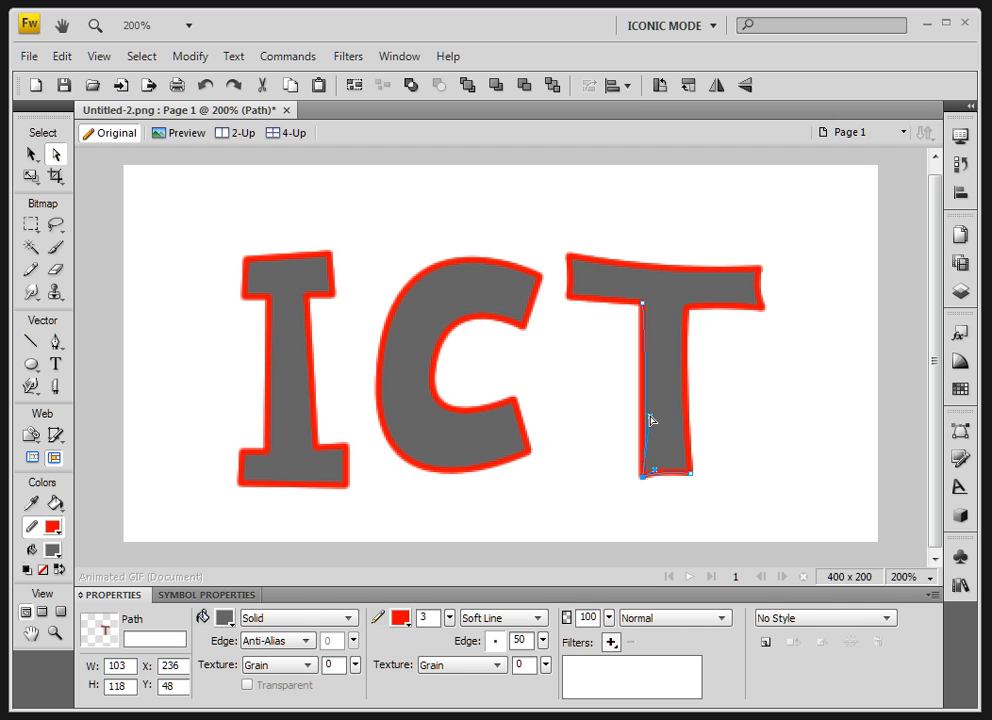
pyautogui.click(651, 416)
# - Curve the left underside of the T's crossbar from its lower-left corner point, then deselect the letter with the Pointer tool
pyautogui.click(569, 298)
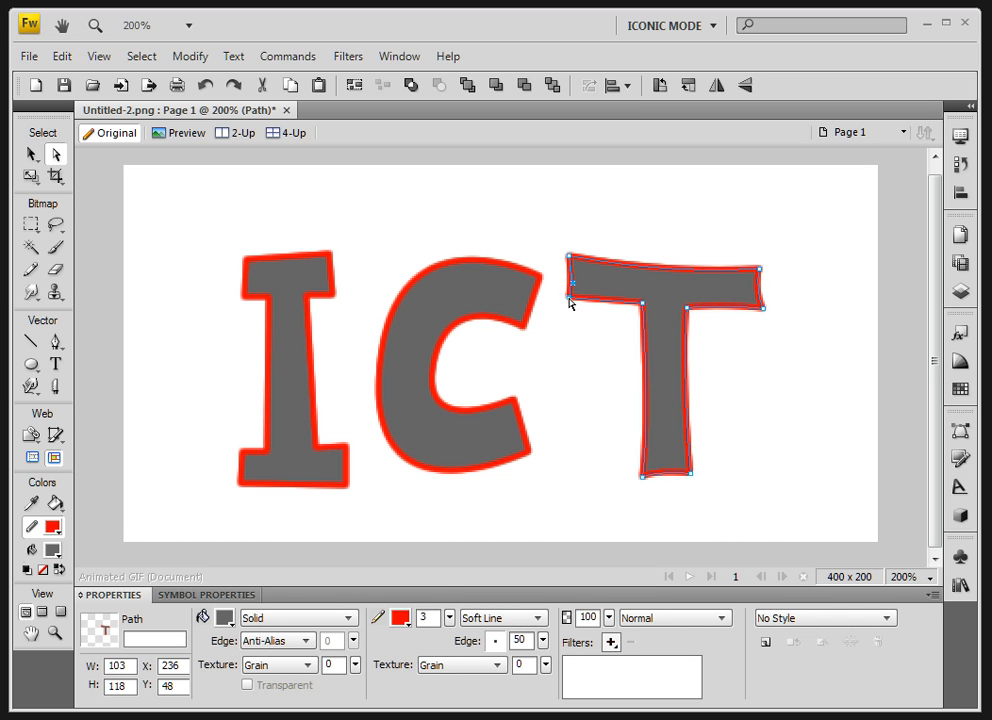
pyautogui.moveTo(570, 298); pyautogui.dragTo(594, 294)
pyautogui.click(31, 154)
pyautogui.click(235, 228)
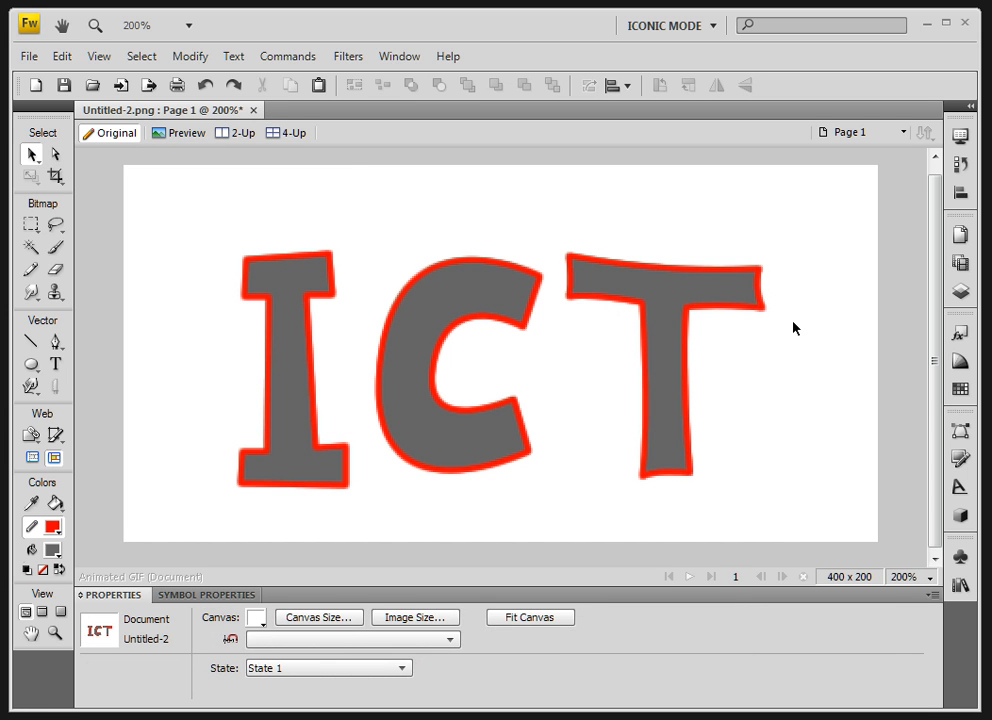